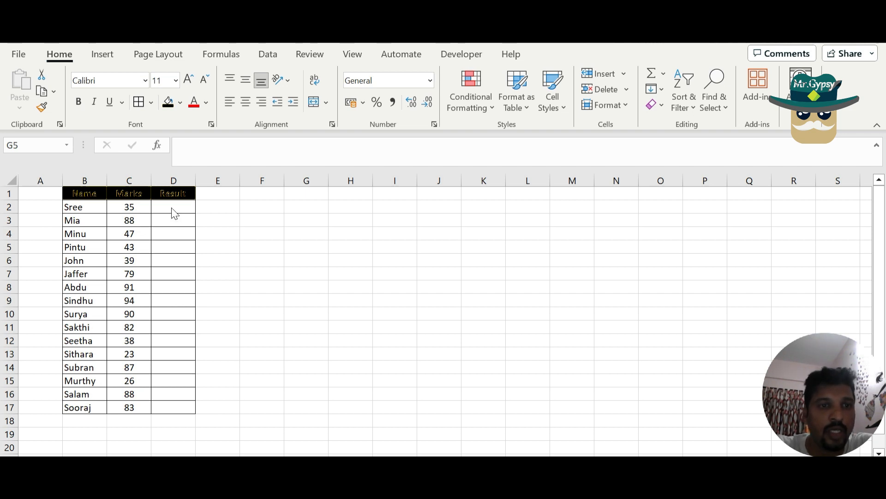
Step: Enter the formula =IF(C2>=40,"Pass","Fail") in cell D2 under Result
{"action": "left_click", "coordinate": [172, 208]}
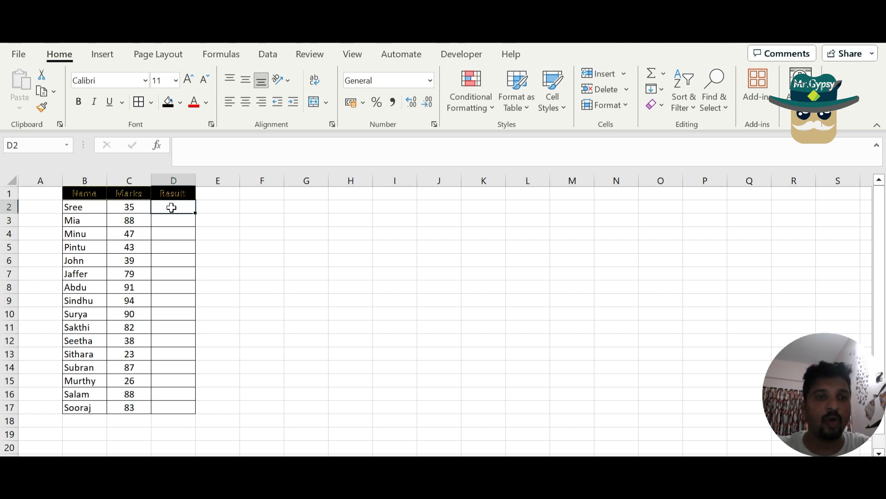
{"action": "type", "text": "=if"}
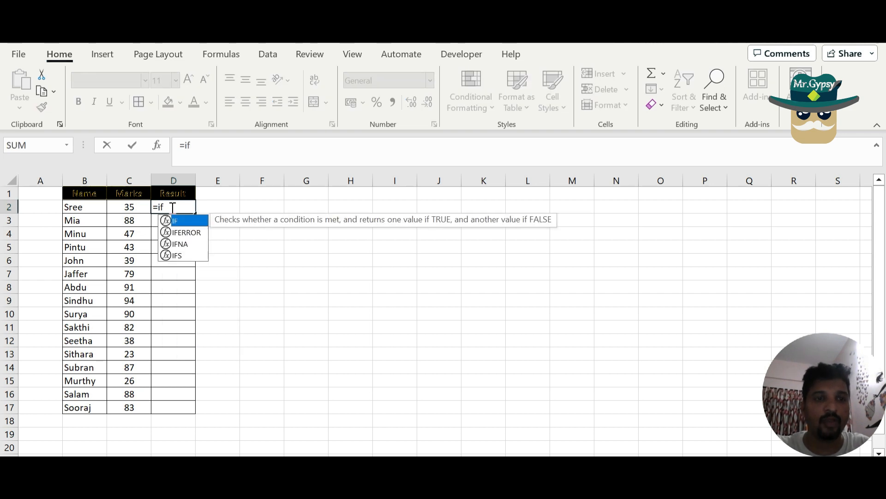
{"action": "key", "text": "Tab"}
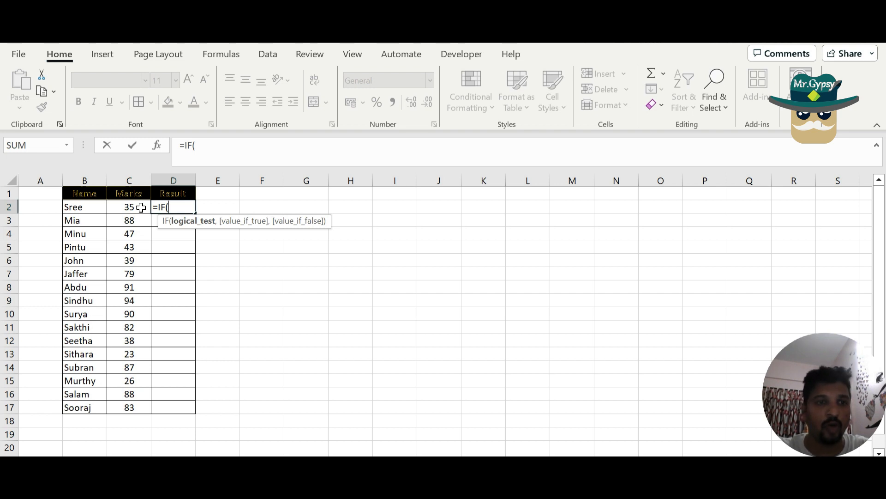
{"action": "left_click", "coordinate": [138, 208]}
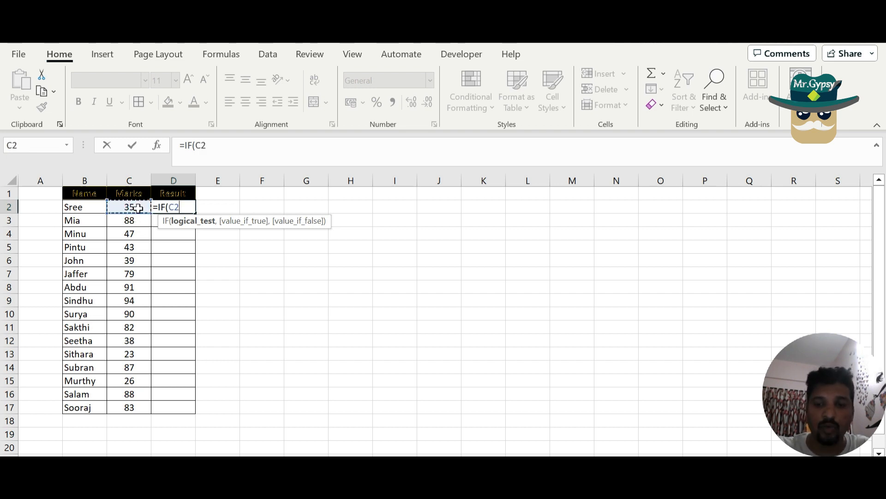
{"action": "type", "text": ">"}
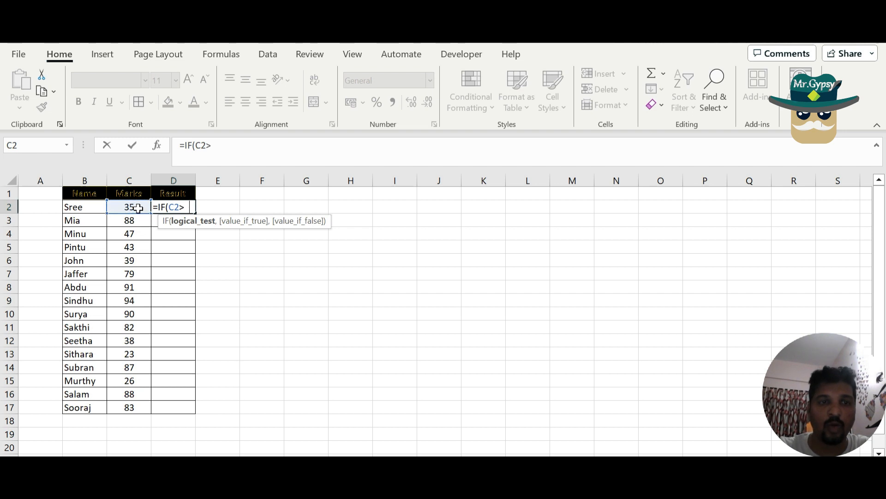
{"action": "type", "text": "=40"}
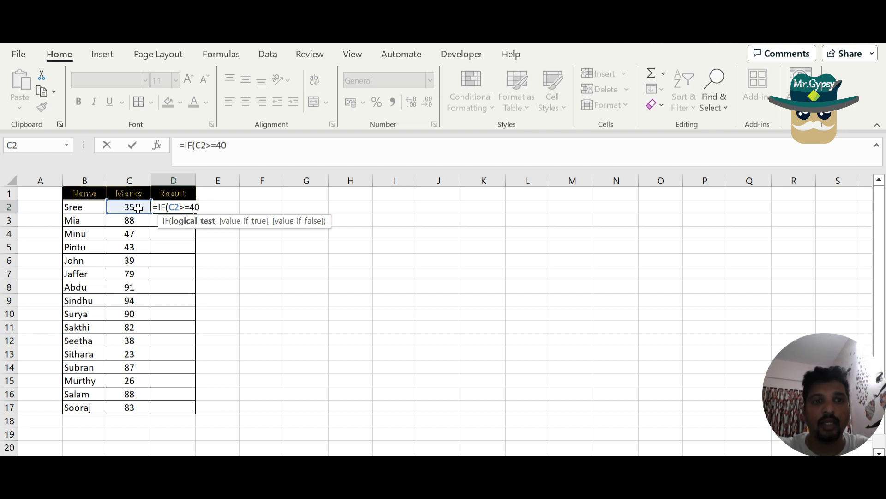
{"action": "type", "text": ",\""}
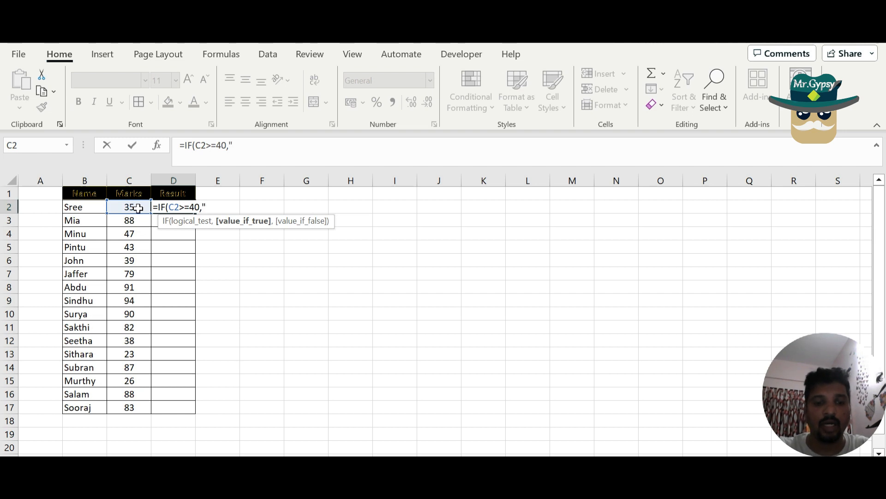
{"action": "type", "text": "Pass\","}
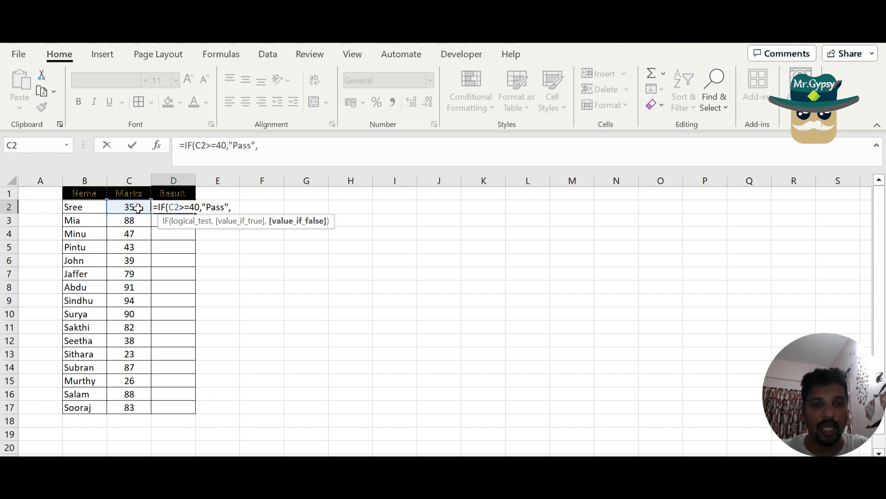
{"action": "type", "text": "\"Fail\""}
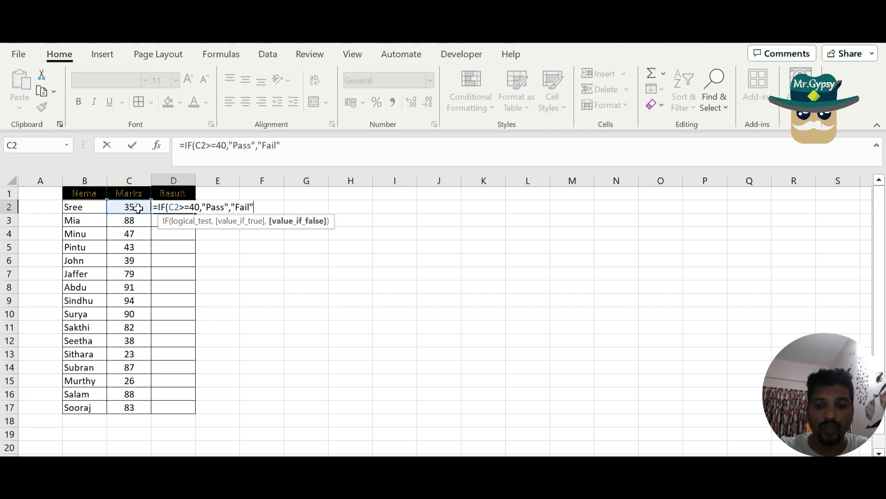
{"action": "type", "text": ")"}
{"action": "key", "text": "Return"}
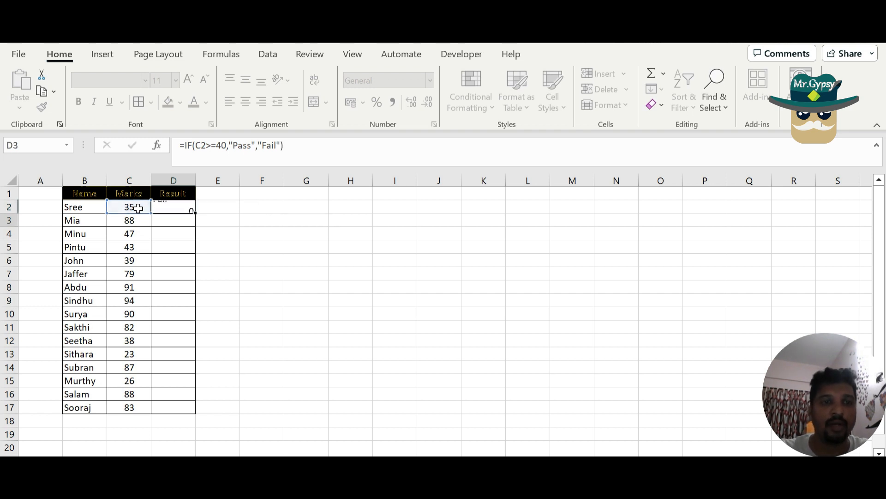
Step: Fill the D2 formula down through D17 and centre the Result values horizontally
{"action": "left_click", "coordinate": [178, 207]}
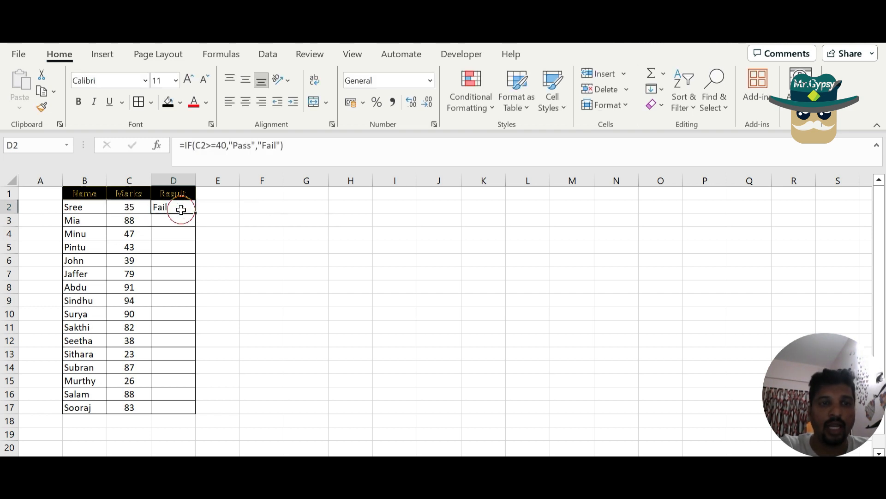
{"action": "double_click", "coordinate": [197, 215]}
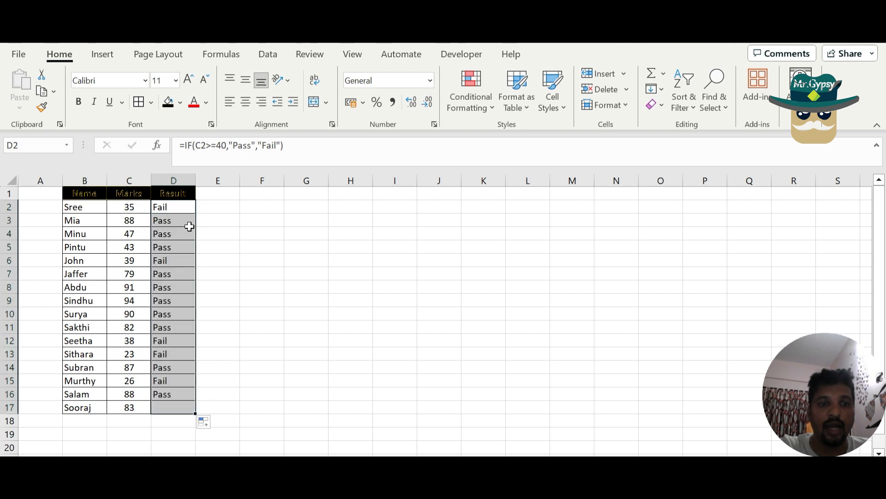
{"action": "left_click", "coordinate": [246, 102]}
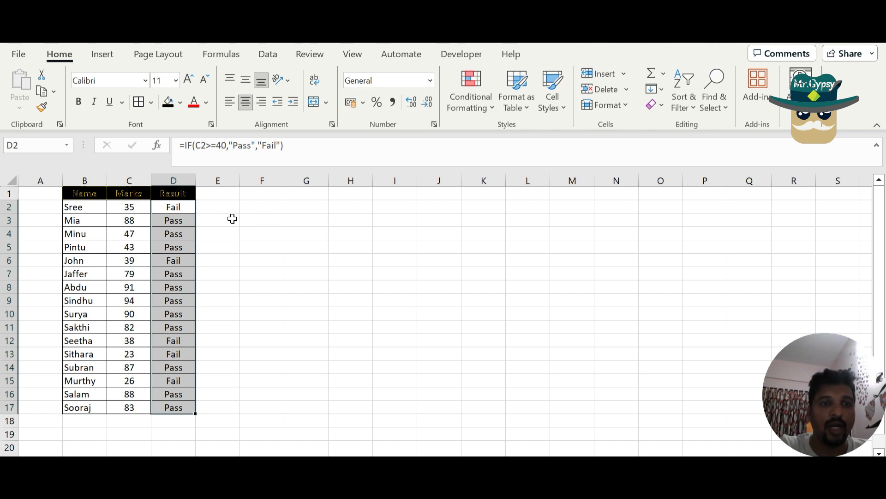
Step: Create a conditional formatting rule for D2:D17 that formats only cells with specific text containing "Pass"
{"action": "left_click", "coordinate": [480, 105]}
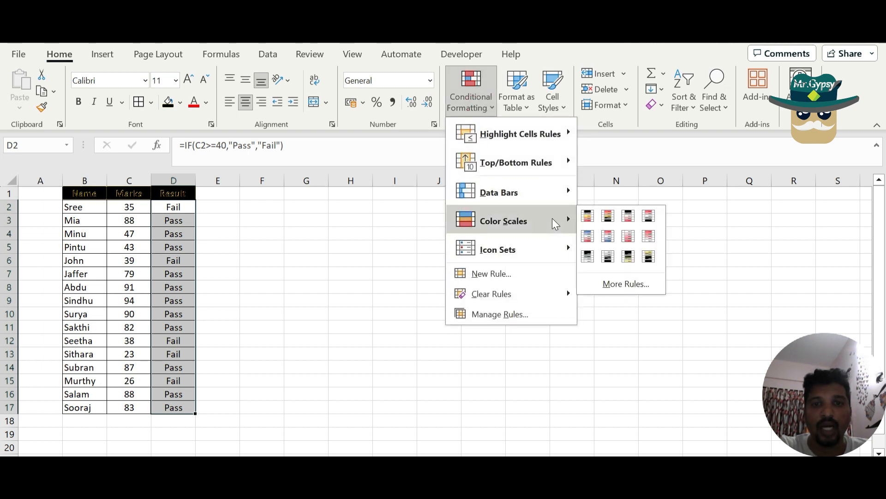
{"action": "left_click", "coordinate": [555, 274]}
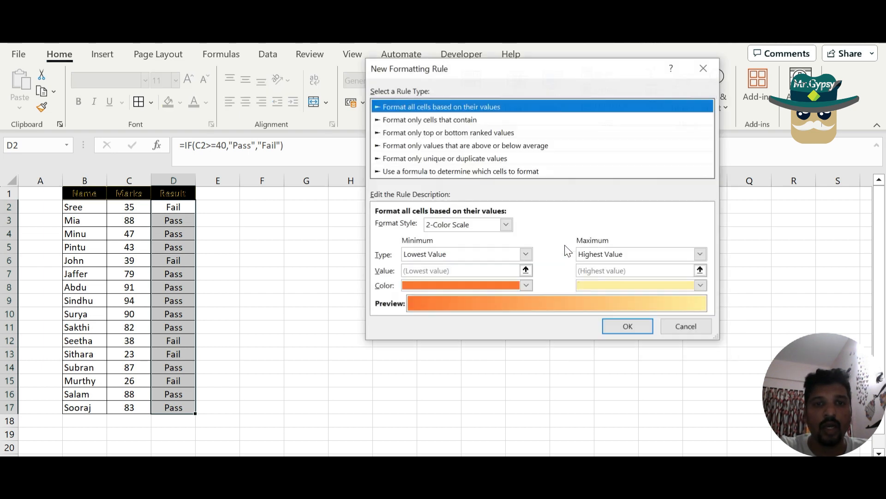
{"action": "left_click", "coordinate": [455, 121]}
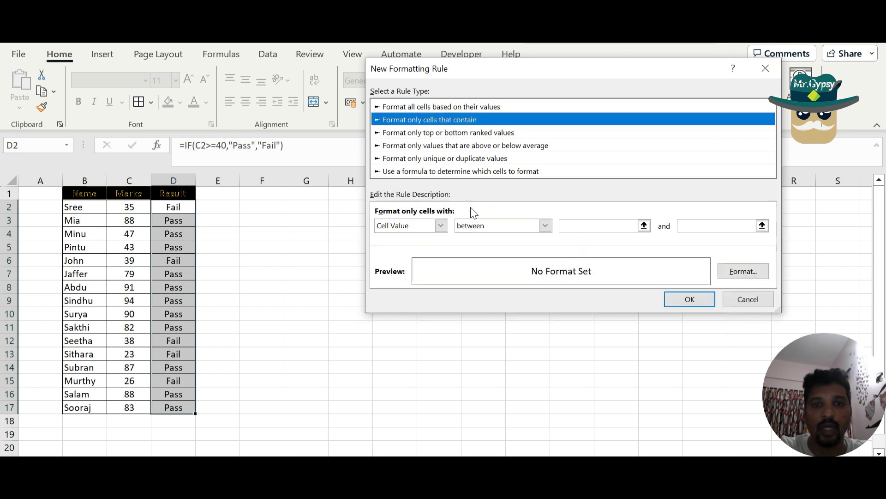
{"action": "left_click", "coordinate": [439, 228]}
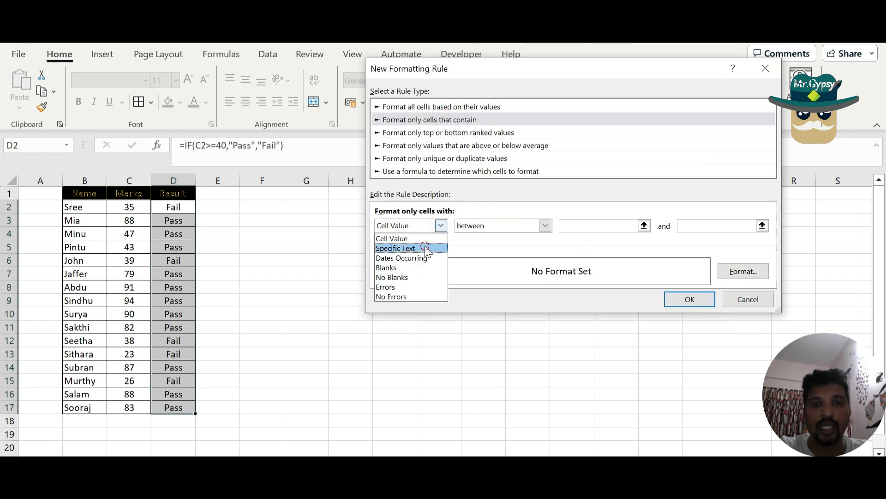
{"action": "left_click", "coordinate": [407, 248]}
{"action": "left_click", "coordinate": [562, 225]}
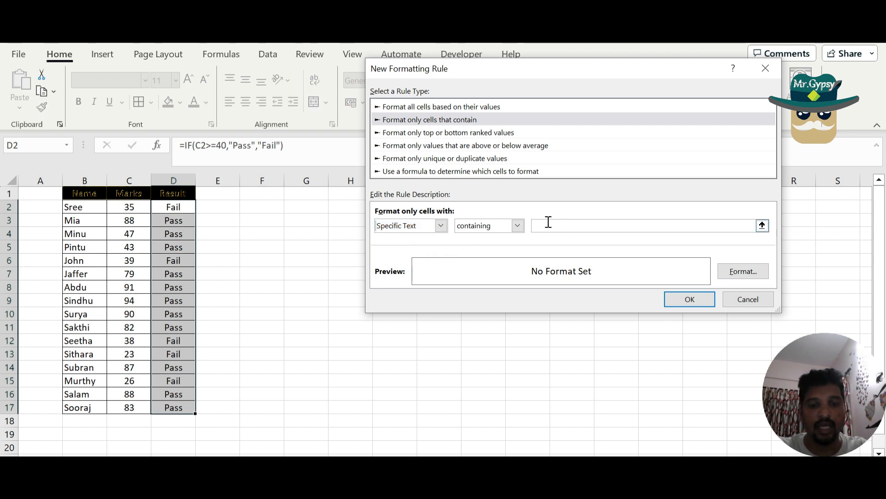
{"action": "type", "text": "Pass"}
Step: Give the "Pass" rule a solid black fill from the standard colours and apply it to the Result cells
{"action": "left_click", "coordinate": [745, 271]}
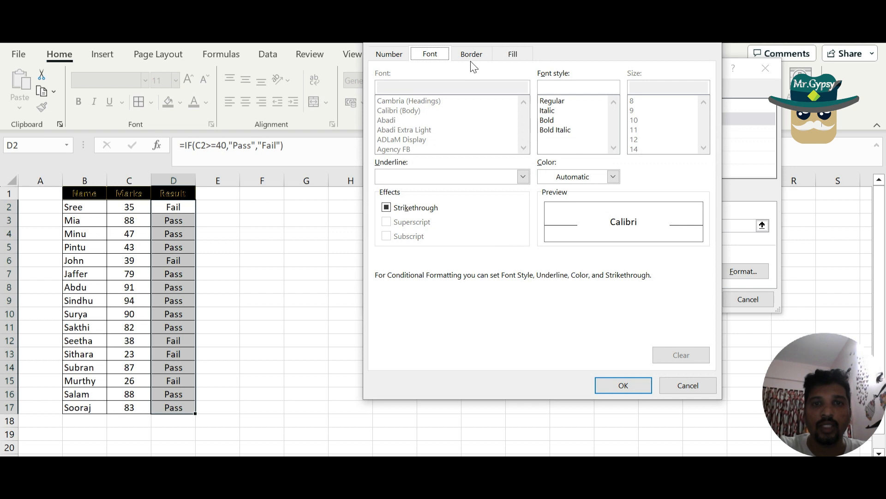
{"action": "left_click", "coordinate": [471, 55]}
{"action": "left_click", "coordinate": [512, 54]}
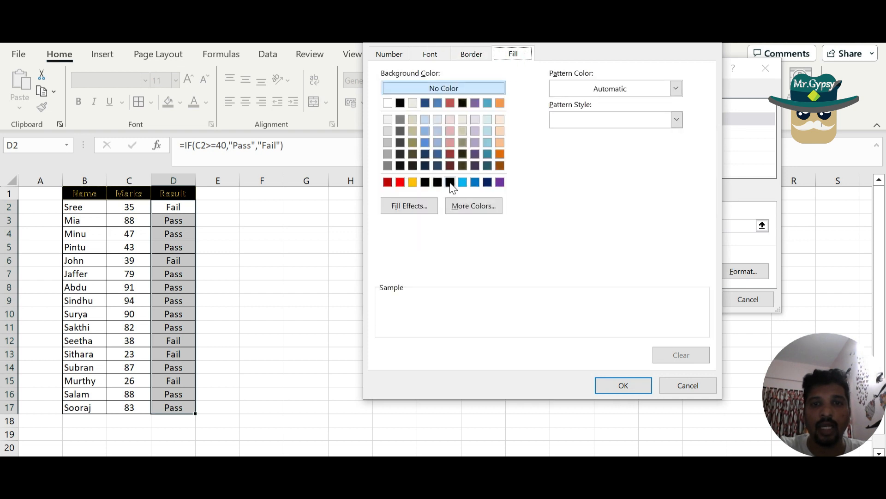
{"action": "left_click", "coordinate": [451, 182]}
{"action": "left_click", "coordinate": [624, 385]}
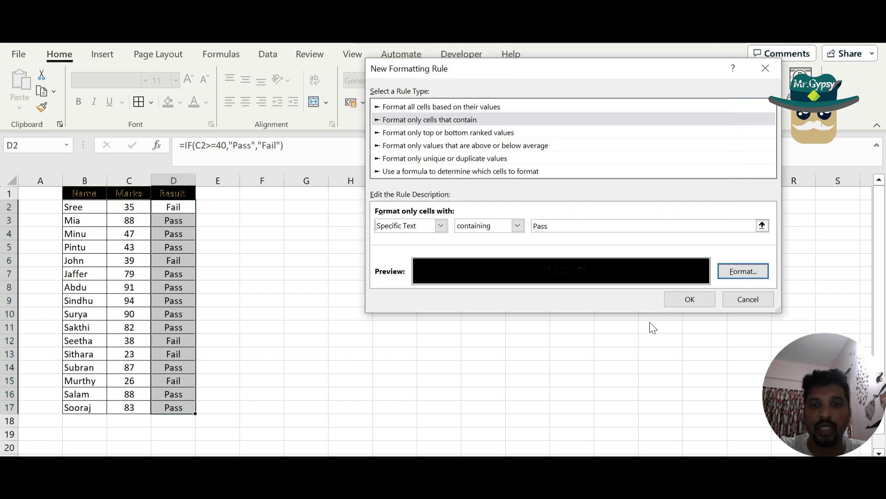
{"action": "left_click", "coordinate": [688, 300]}
{"action": "left_click", "coordinate": [294, 280]}
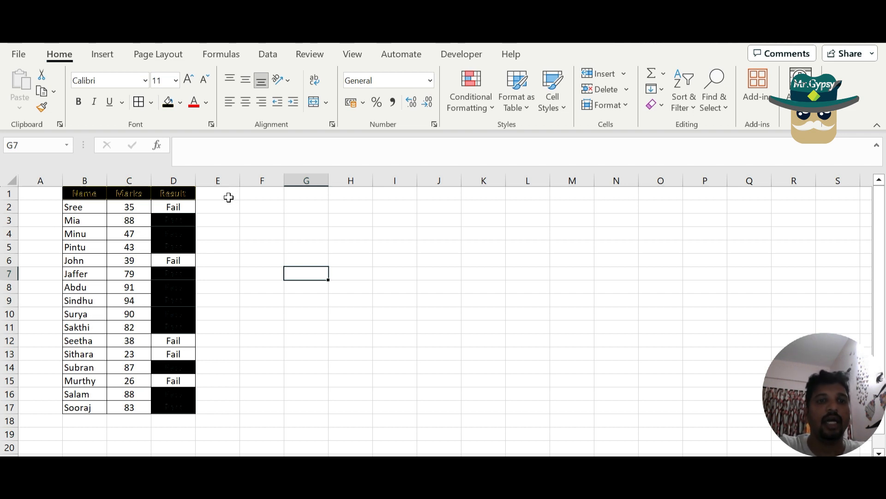
Step: Enter the heading "Grade" in cell E1
{"action": "left_click", "coordinate": [230, 196]}
{"action": "type", "text": "Grade"}
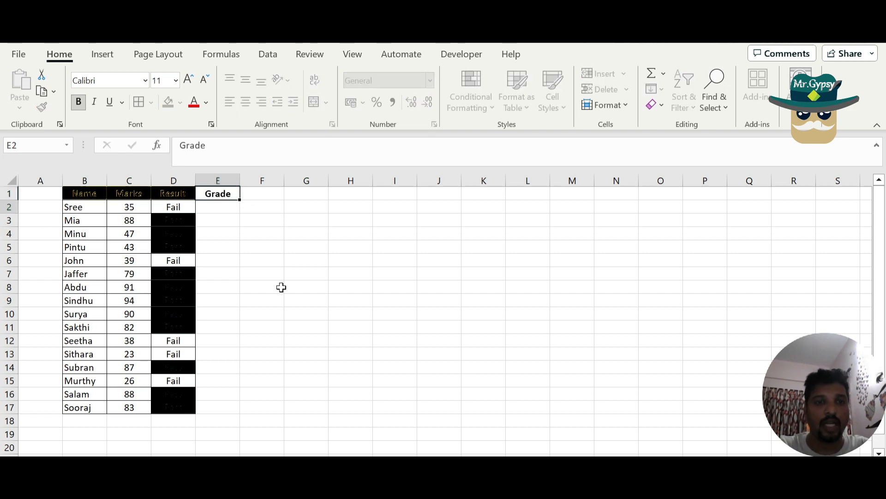
{"action": "key", "text": "Return"}
Step: Start an IFS formula in E2 that returns "A1" for C2>=90 and "A" for C2>=80
{"action": "type", "text": "=ifs"}
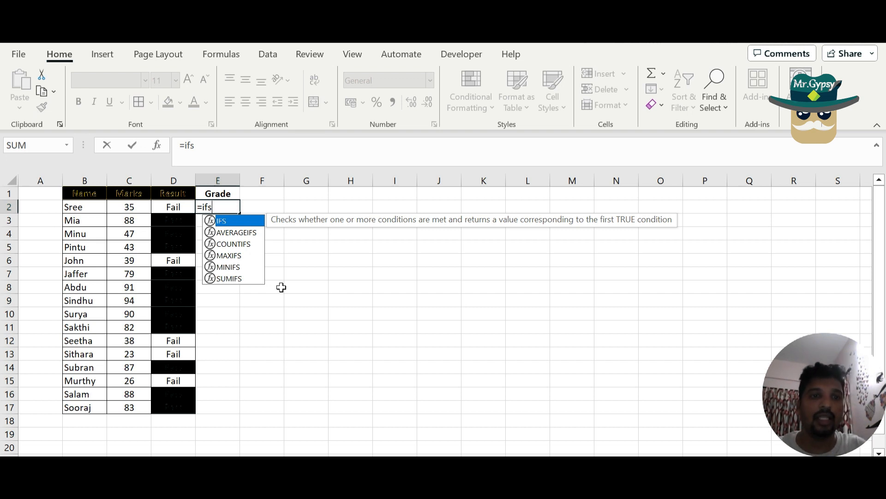
{"action": "key", "text": "Tab"}
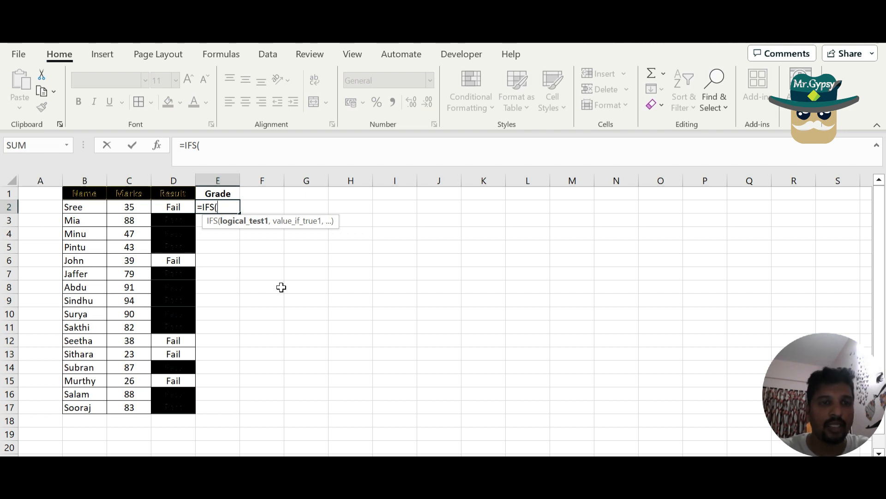
{"action": "left_click", "coordinate": [143, 209]}
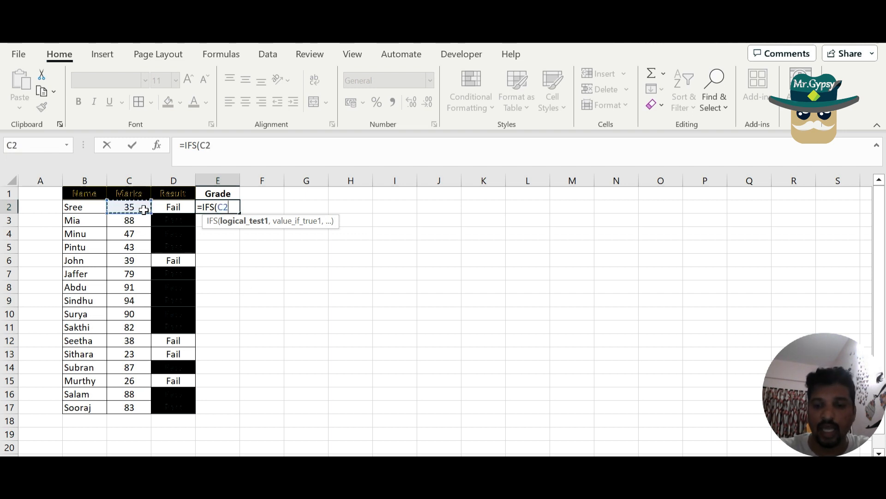
{"action": "type", "text": ">=90,\"A1"}
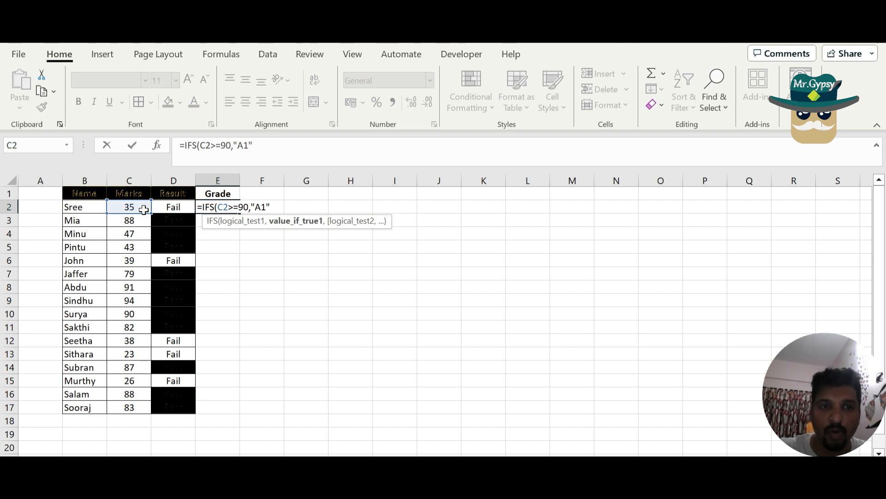
{"action": "type", "text": ","}
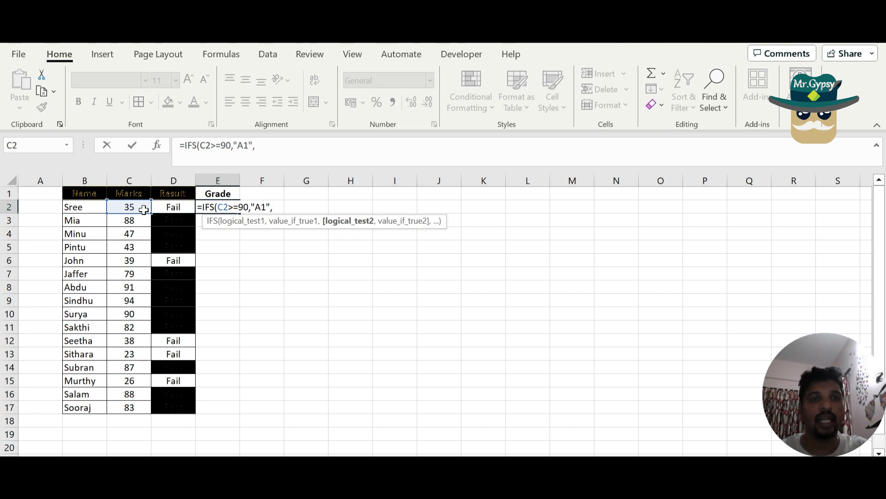
{"action": "type", "text": "C"}
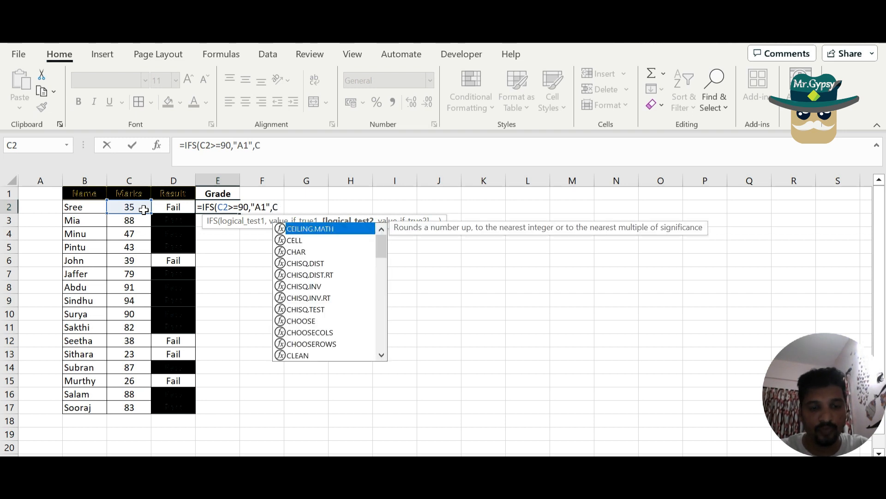
{"action": "type", "text": "2>="}
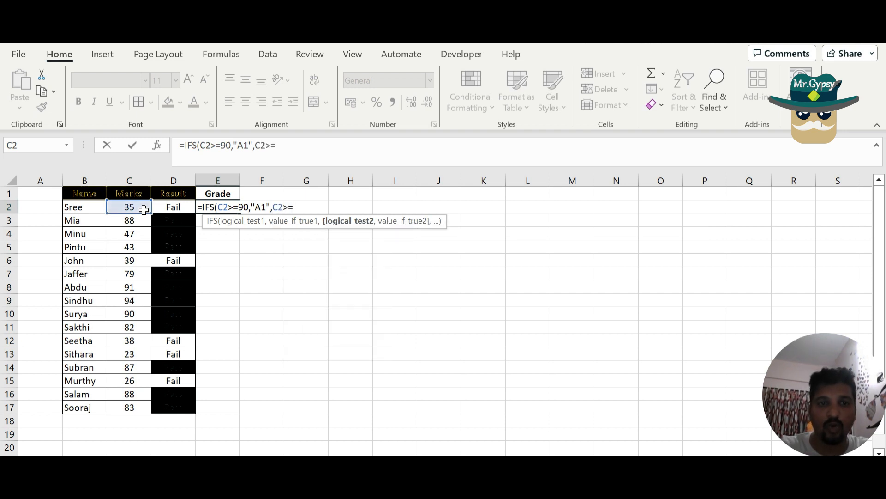
{"action": "type", "text": "80,\"A"}
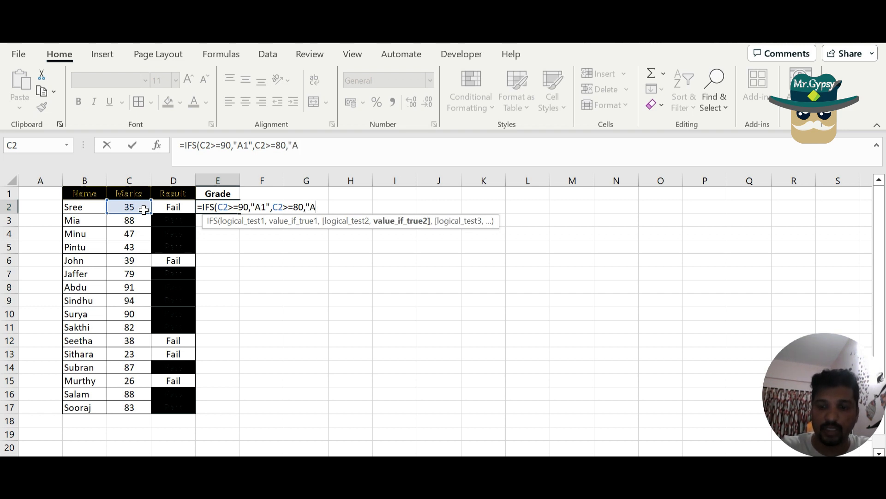
{"action": "type", "text": "\""}
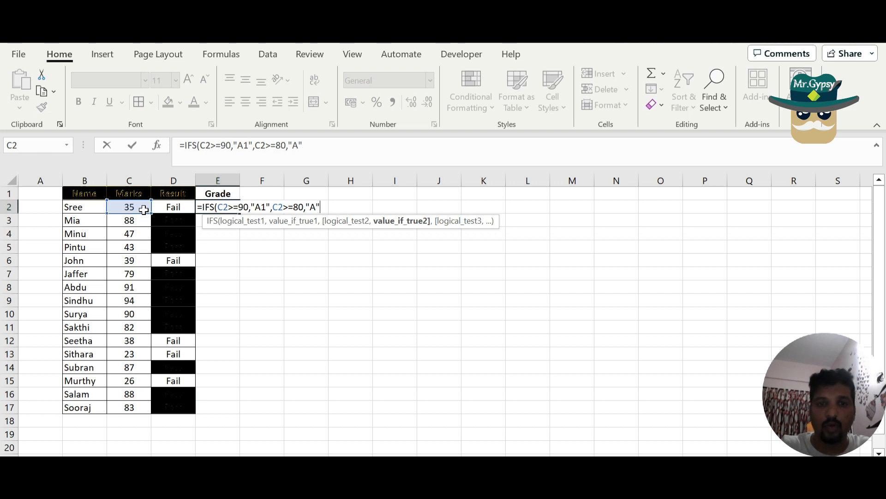
Step: Add a third condition to the IFS formula in E2 that returns "B+" for C2>=60
{"action": "type", "text": ",C2"}
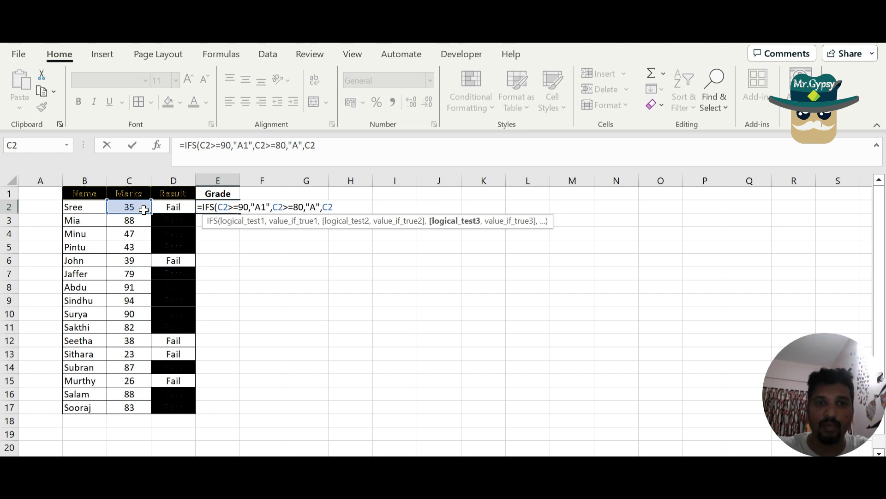
{"action": "type", "text": "="}
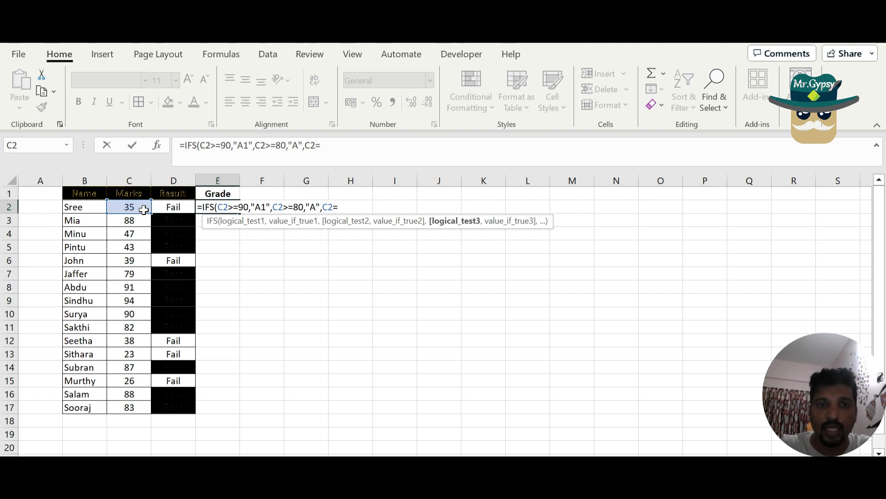
{"action": "key", "text": "BackSpace"}
{"action": "type", "text": ">=6"}
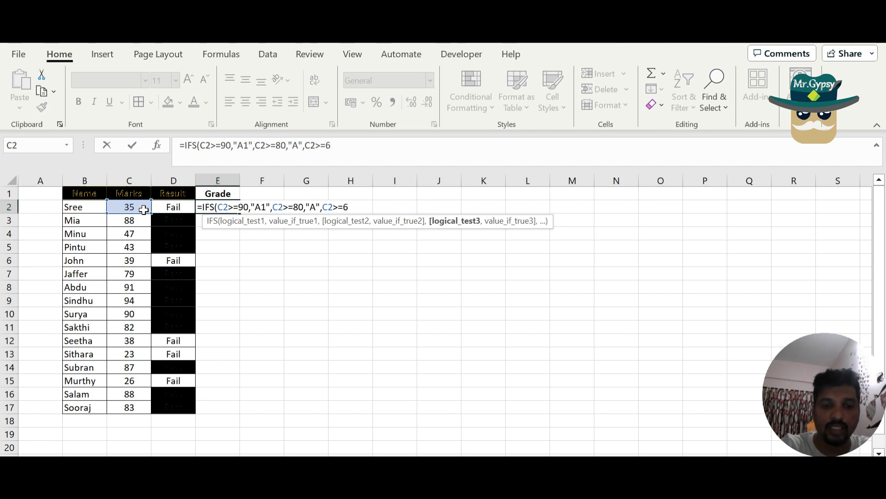
{"action": "type", "text": "0"}
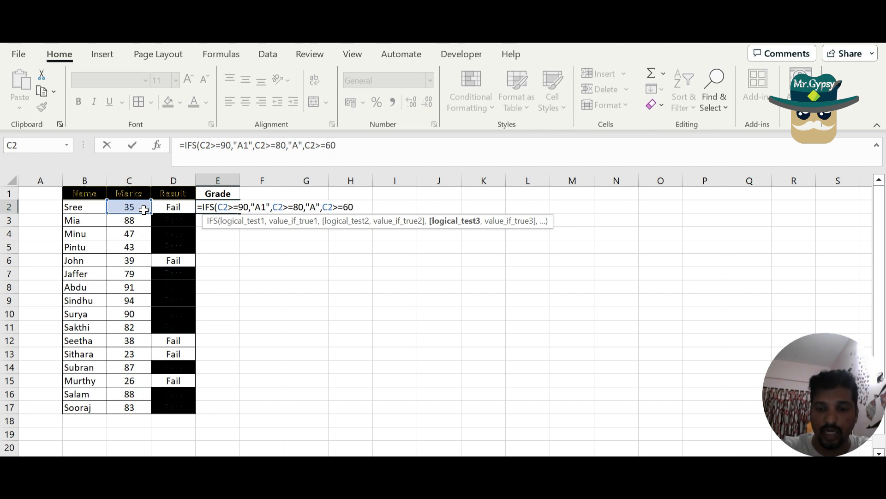
{"action": "type", "text": ",\""}
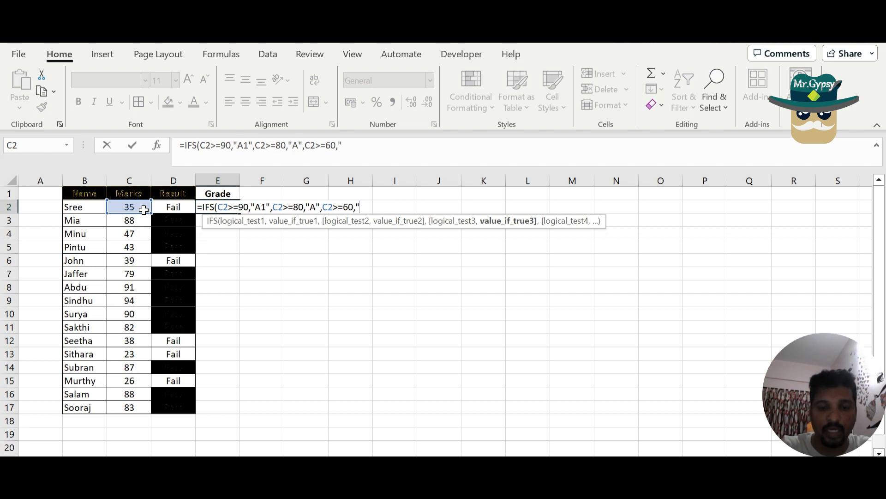
{"action": "type", "text": "B+\""}
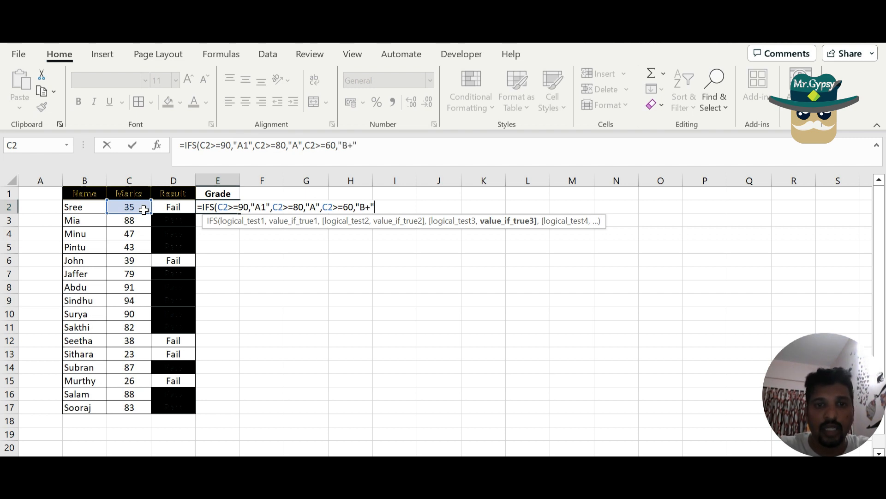
Step: Add a fourth condition to the IFS formula in E2 that returns "C Grade" for C2>=40
{"action": "type", "text": ","}
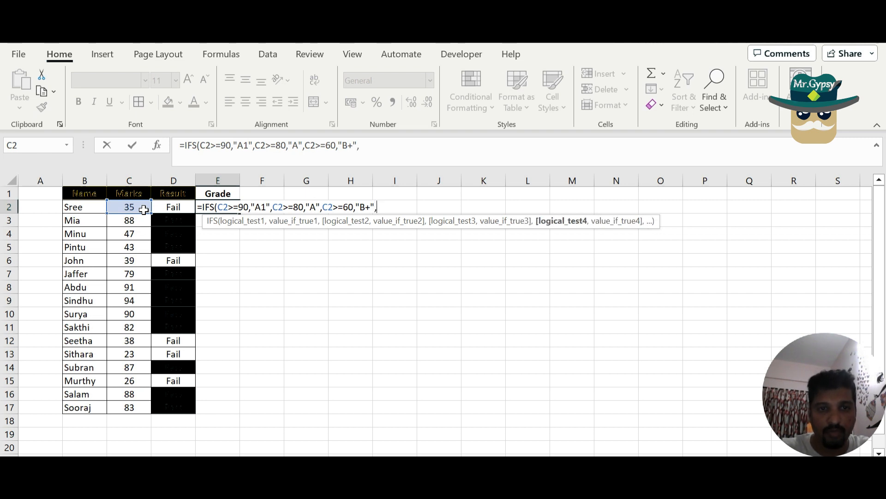
{"action": "left_click", "coordinate": [144, 210]}
{"action": "type", "text": ">="}
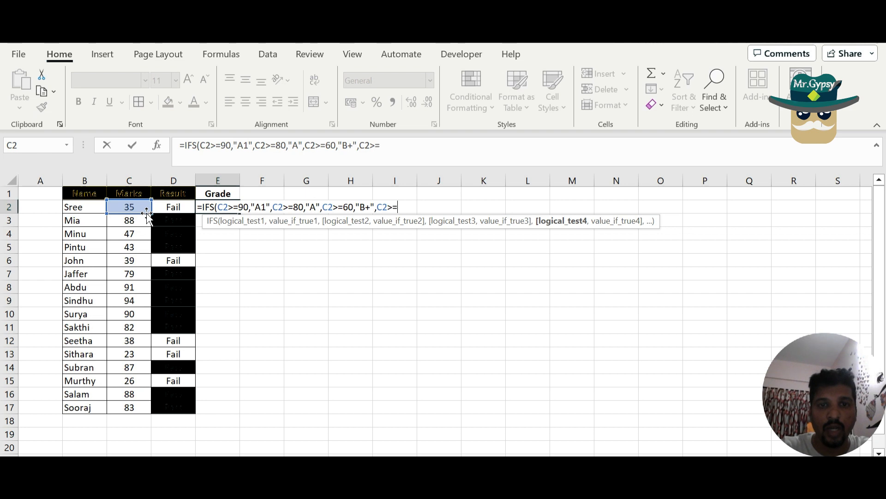
{"action": "type", "text": "5"}
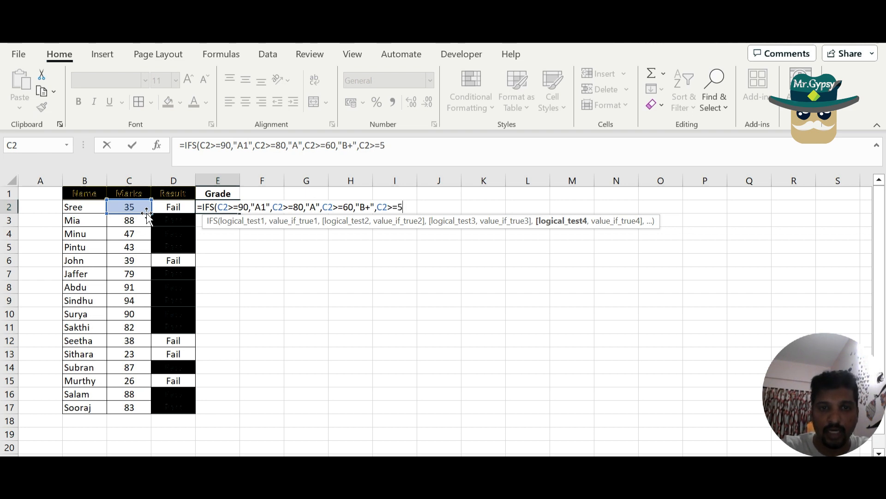
{"action": "key", "text": "BackSpace"}
{"action": "type", "text": "40"}
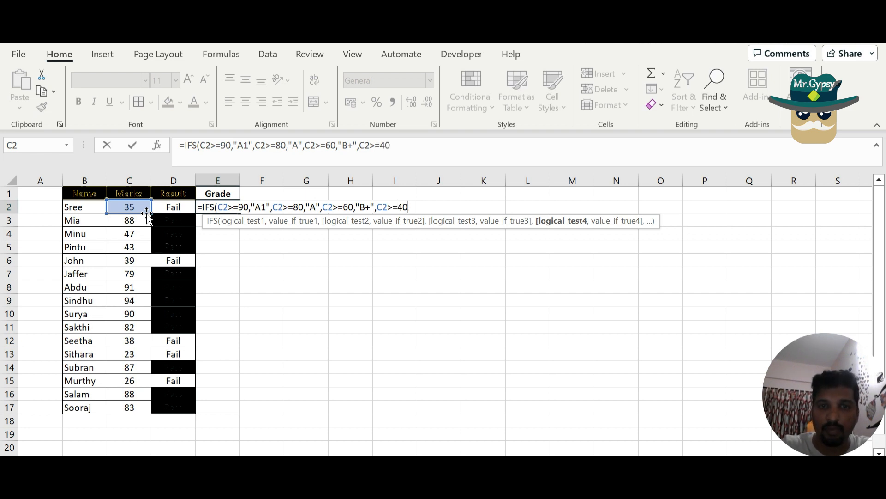
{"action": "type", "text": ","}
{"action": "type", "text": "\"C Grade\","}
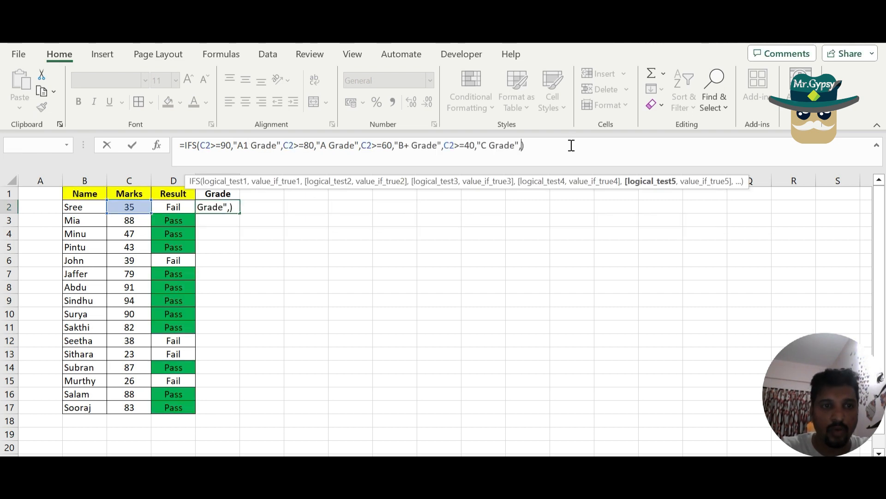
Step: Complete the IFS formula in E2 with a last condition that returns "D Grade" for C2<40
{"action": "left_click", "coordinate": [138, 208]}
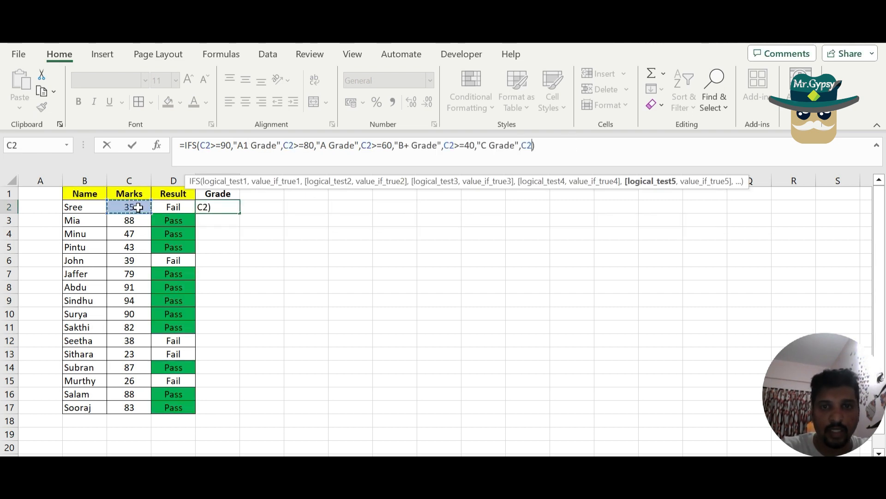
{"action": "type", "text": "<"}
{"action": "type", "text": "40"}
{"action": "type", "text": ",\"D "}
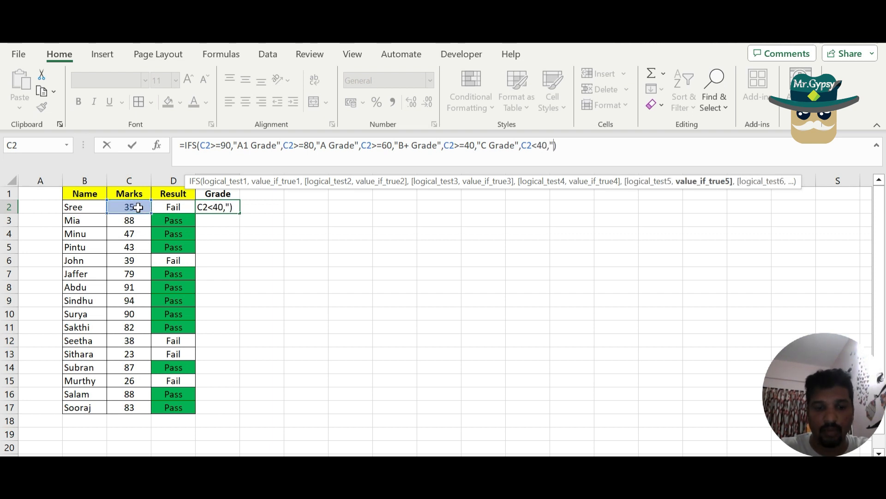
{"action": "type", "text": "Grade\""}
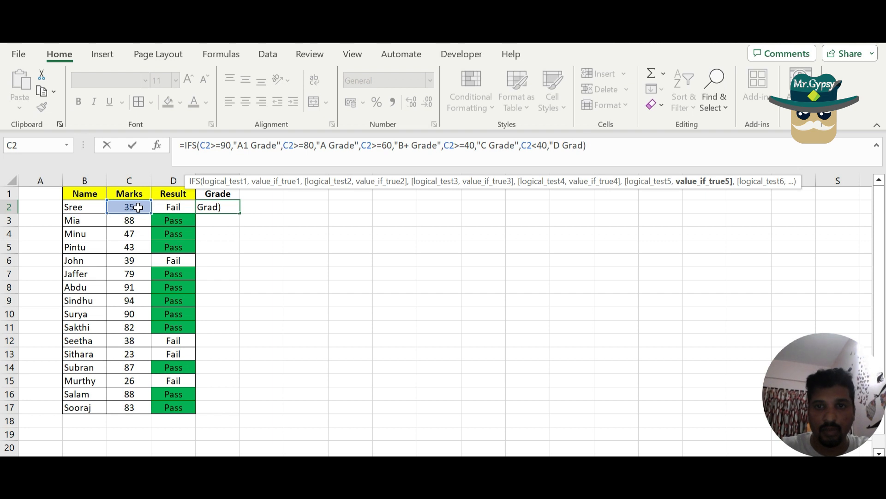
{"action": "key", "text": "Return"}
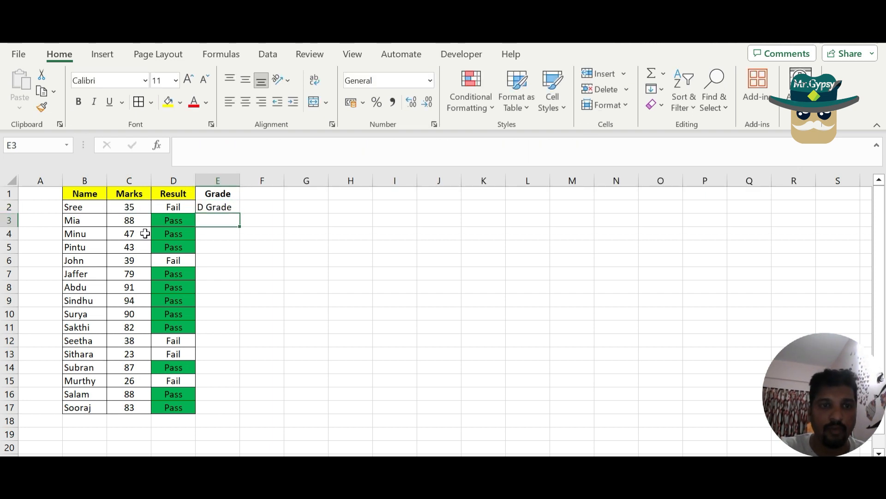
Step: Fill the grade formula from E2 down to E17 and apply all borders to the table B1:E17
{"action": "left_click", "coordinate": [198, 208]}
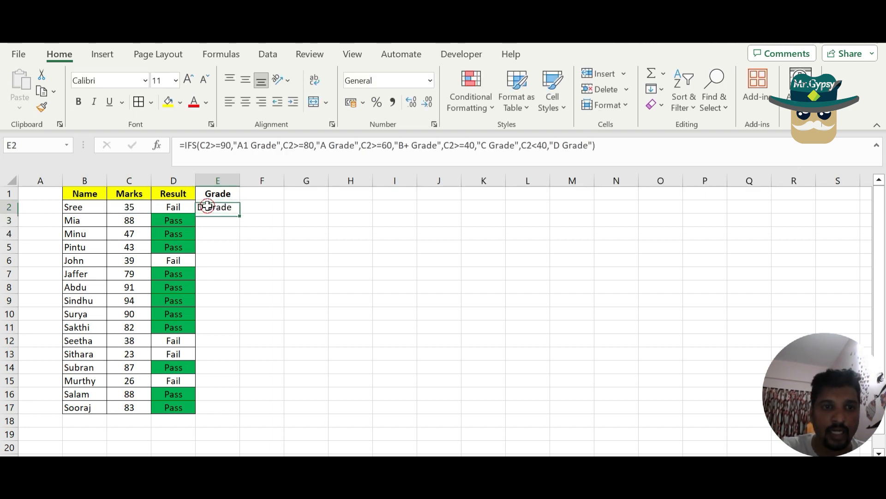
{"action": "double_click", "coordinate": [240, 213]}
{"action": "left_click_drag", "start_coordinate": [76, 197], "coordinate": [224, 409]}
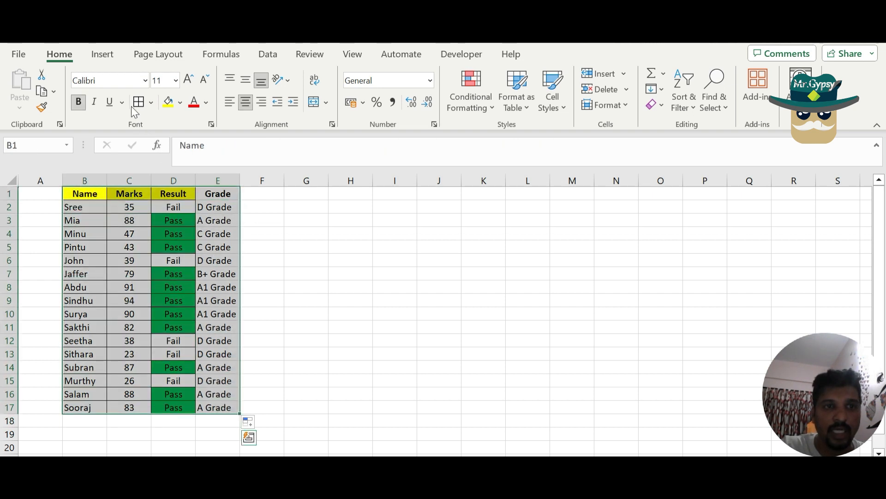
Step: Give the "Grade" heading in E1 a yellow fill and centre the contents of column E
{"action": "left_click", "coordinate": [217, 194]}
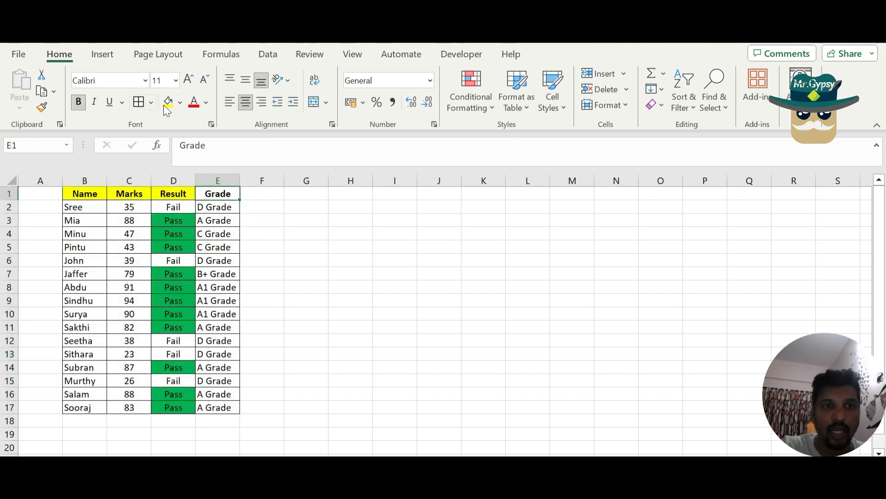
{"action": "left_click", "coordinate": [226, 180]}
{"action": "left_click", "coordinate": [247, 102]}
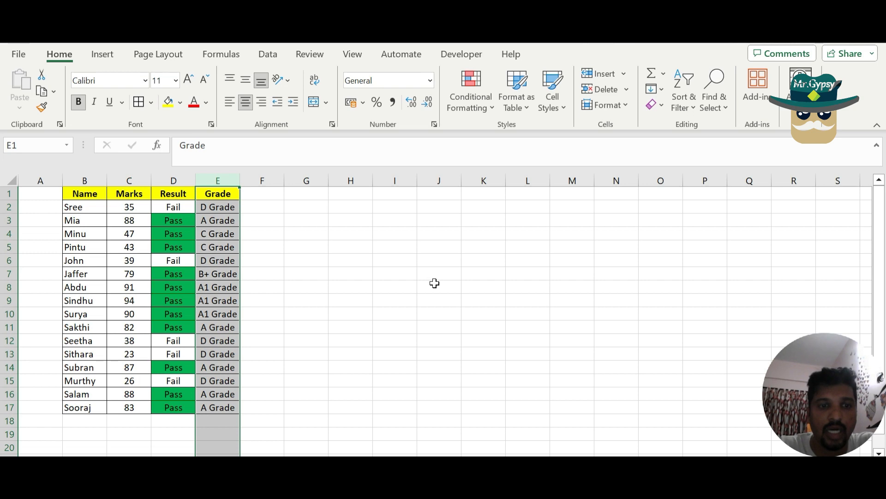
{"action": "left_click", "coordinate": [530, 314]}
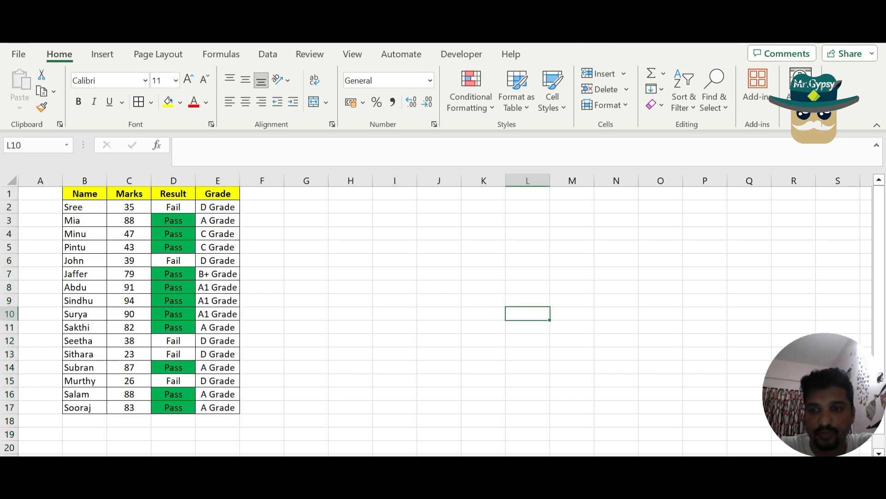